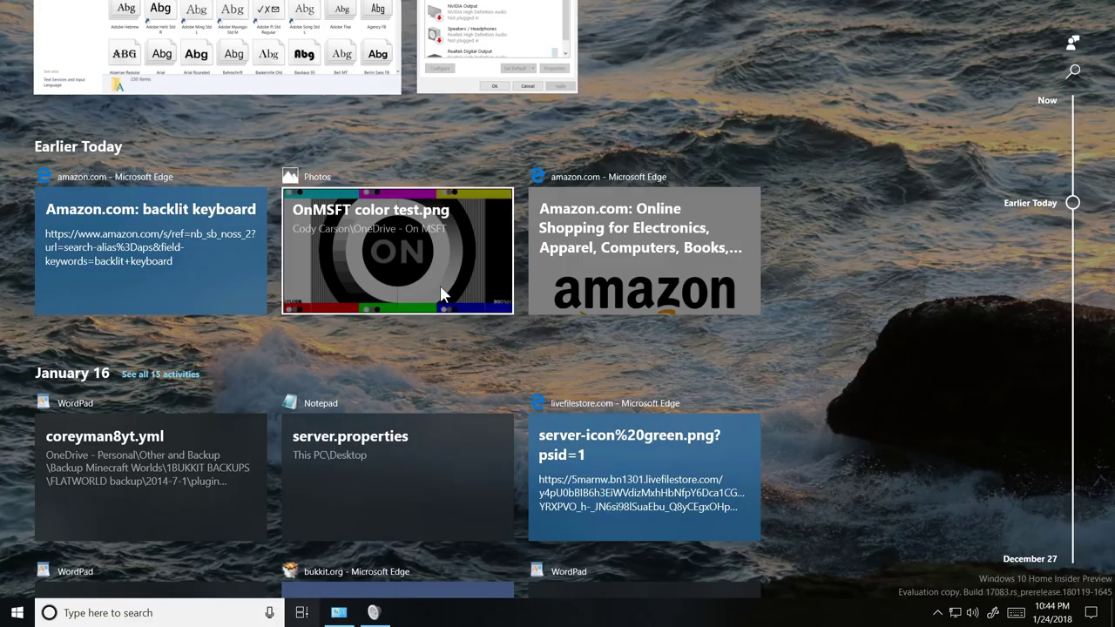
Remove the config.yml and bukkit.yml activities from the January 12 timeline
scroll(442, 322, "down", 5)
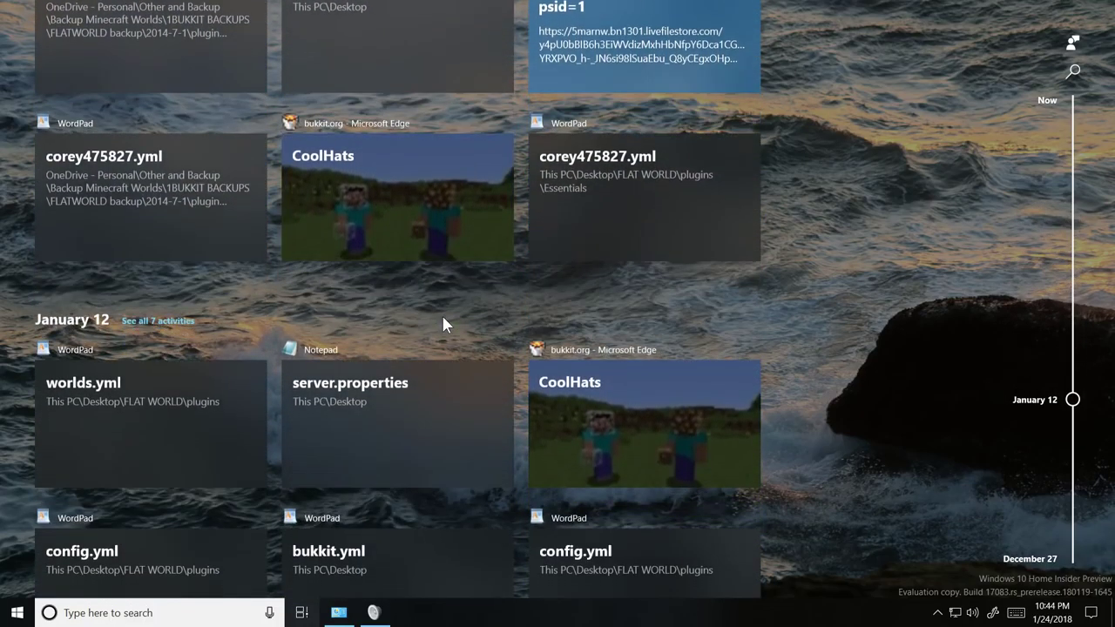
scroll(442, 322, "down", 3)
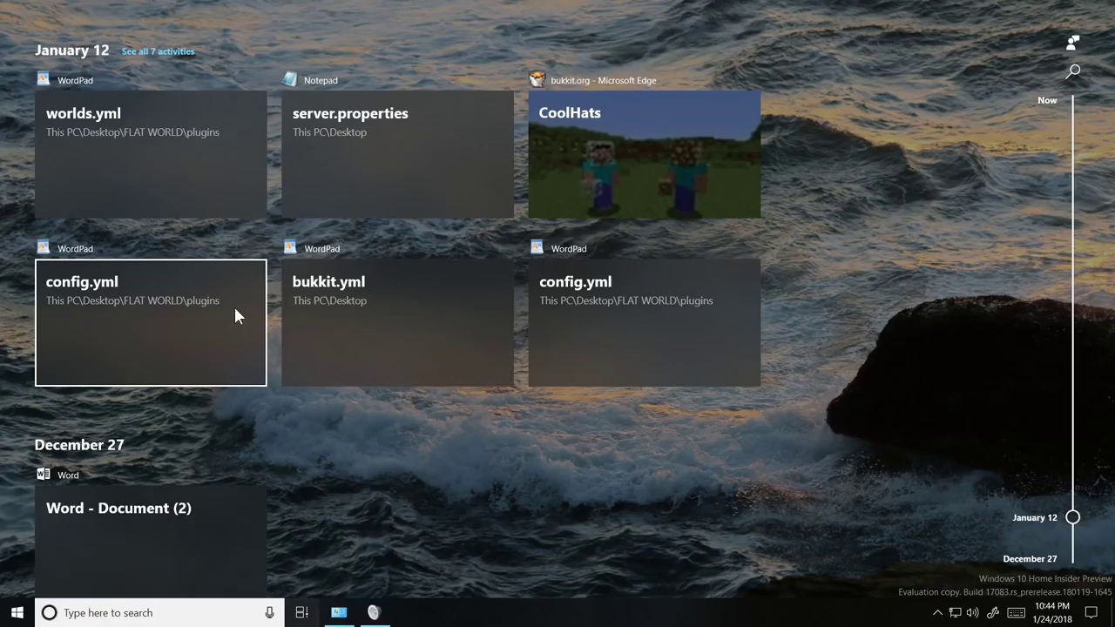
right_click(233, 304)
left_click(256, 343)
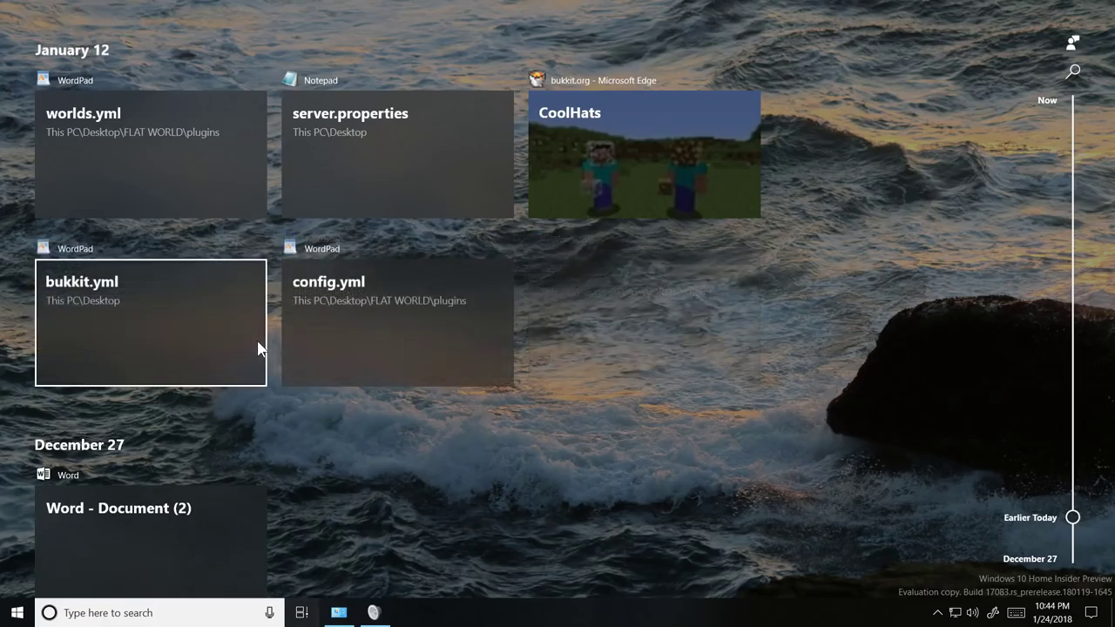
right_click(201, 311)
left_click(224, 343)
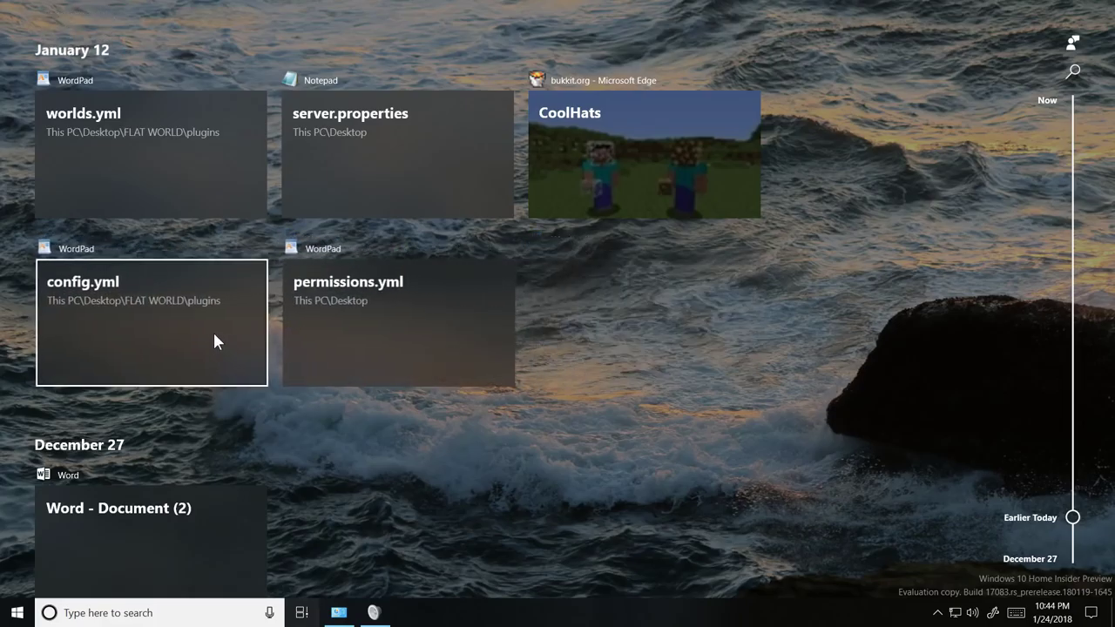
Clear all January 12 activities and return to the top of Timeline
right_click(342, 173)
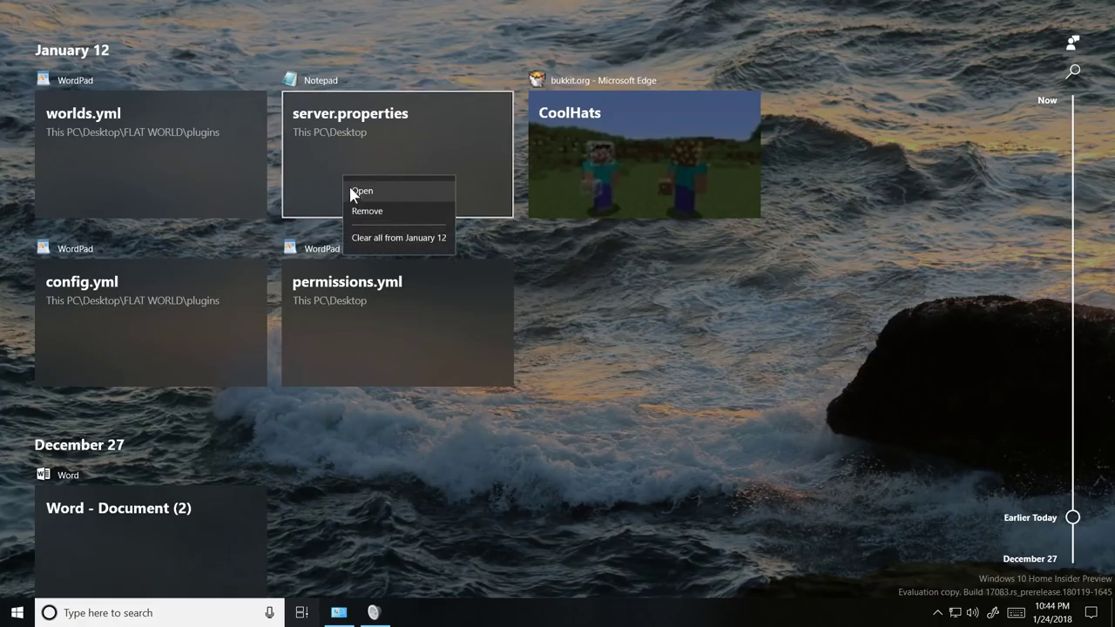
left_click(381, 236)
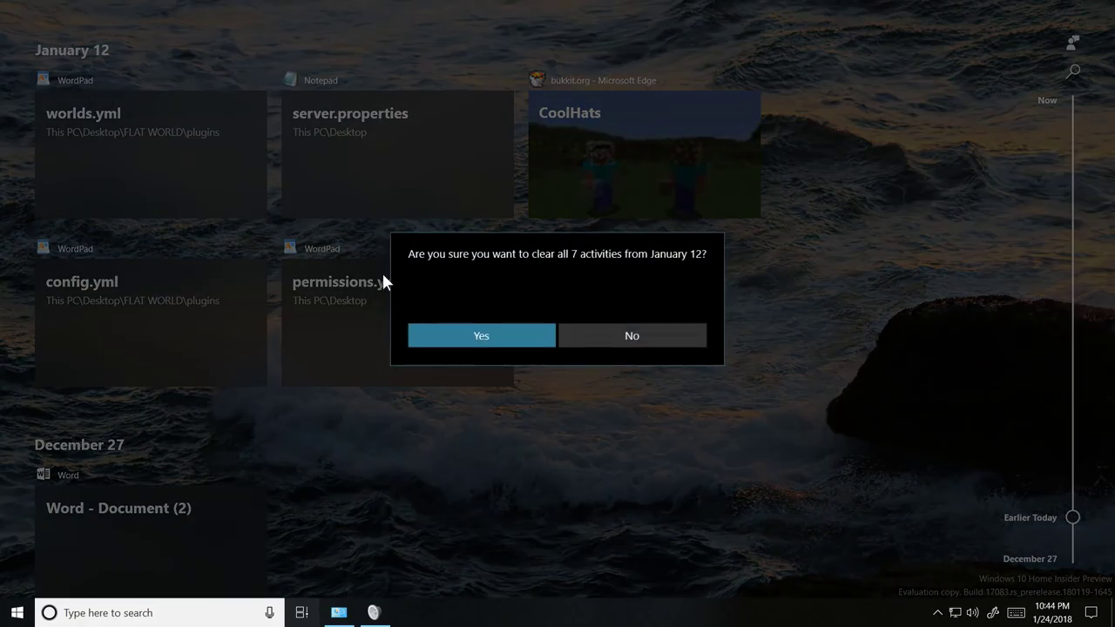
left_click(441, 340)
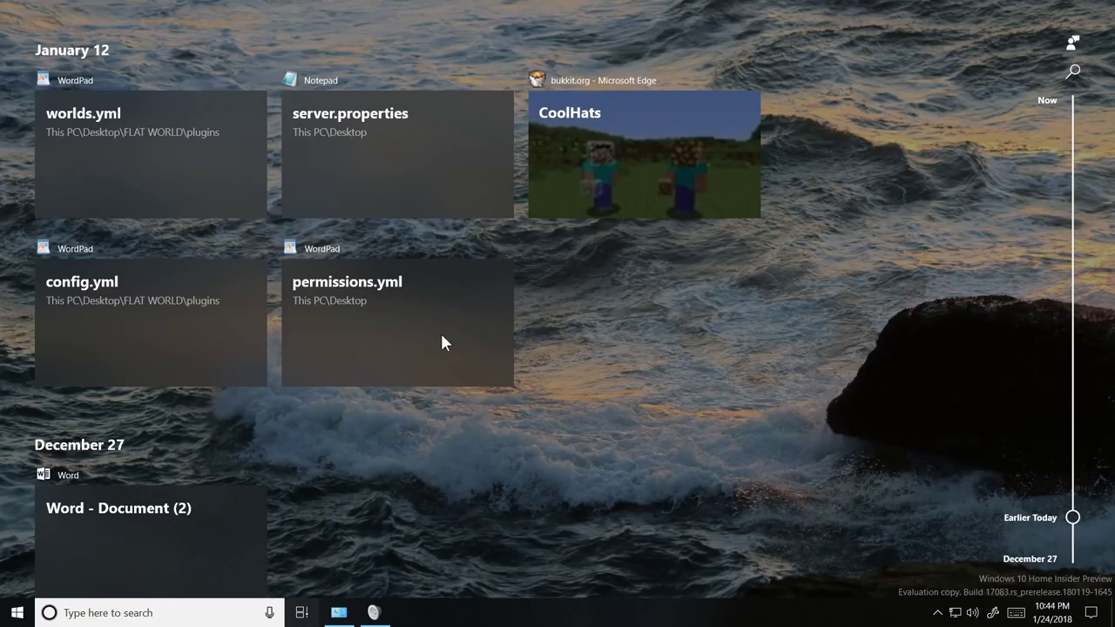
scroll(441, 338, "up", 10)
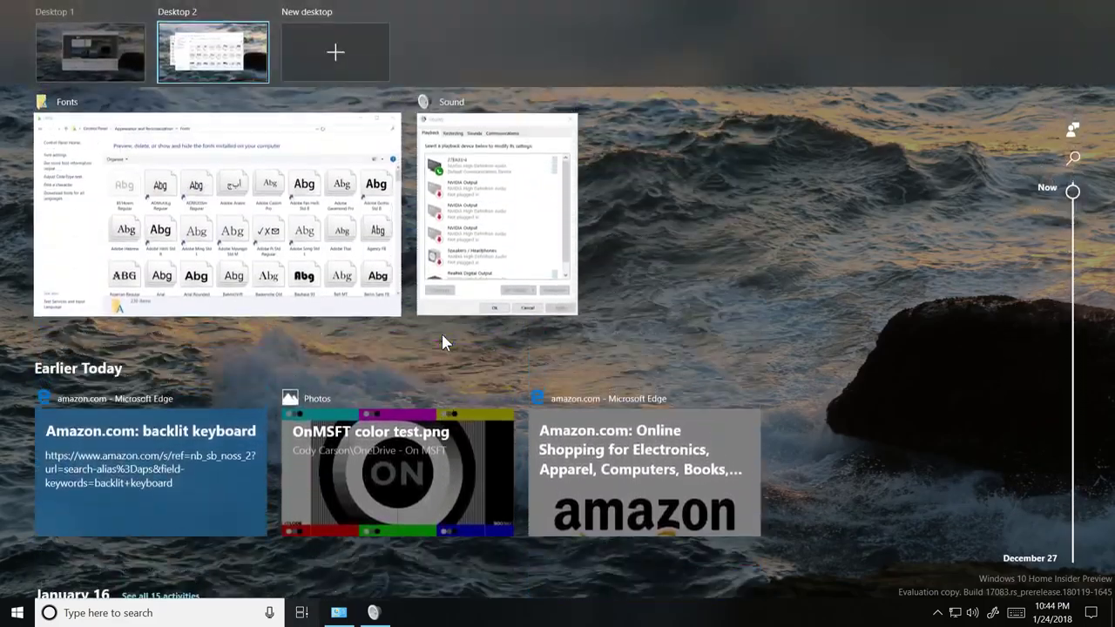
Leave Timeline, open Settings and show all search results for 'sync'
left_click(652, 168)
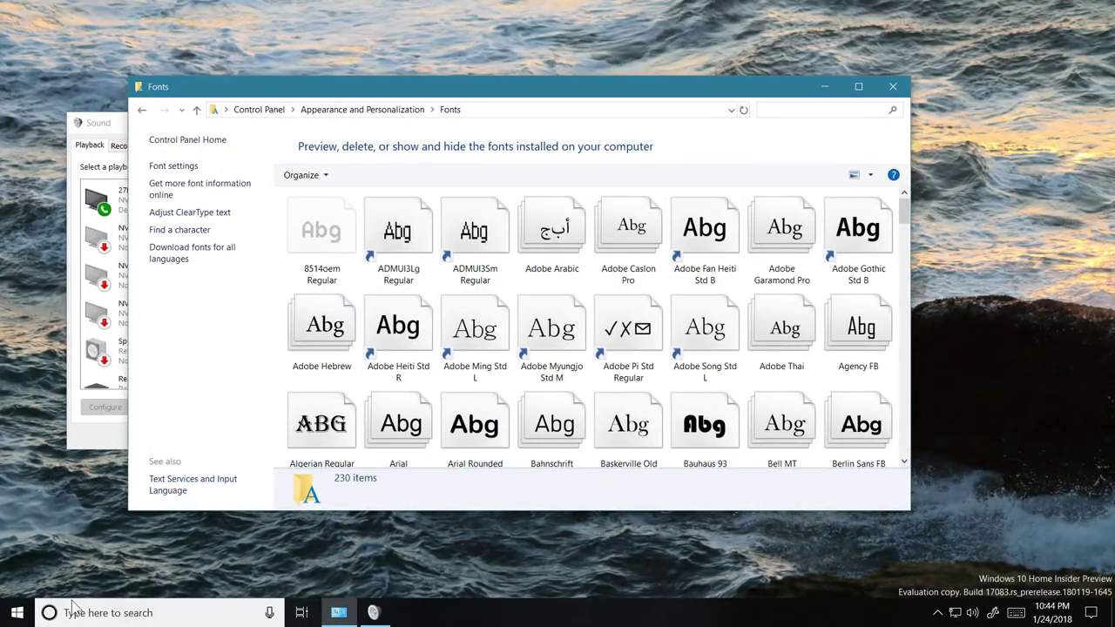
left_click(18, 612)
left_click(17, 547)
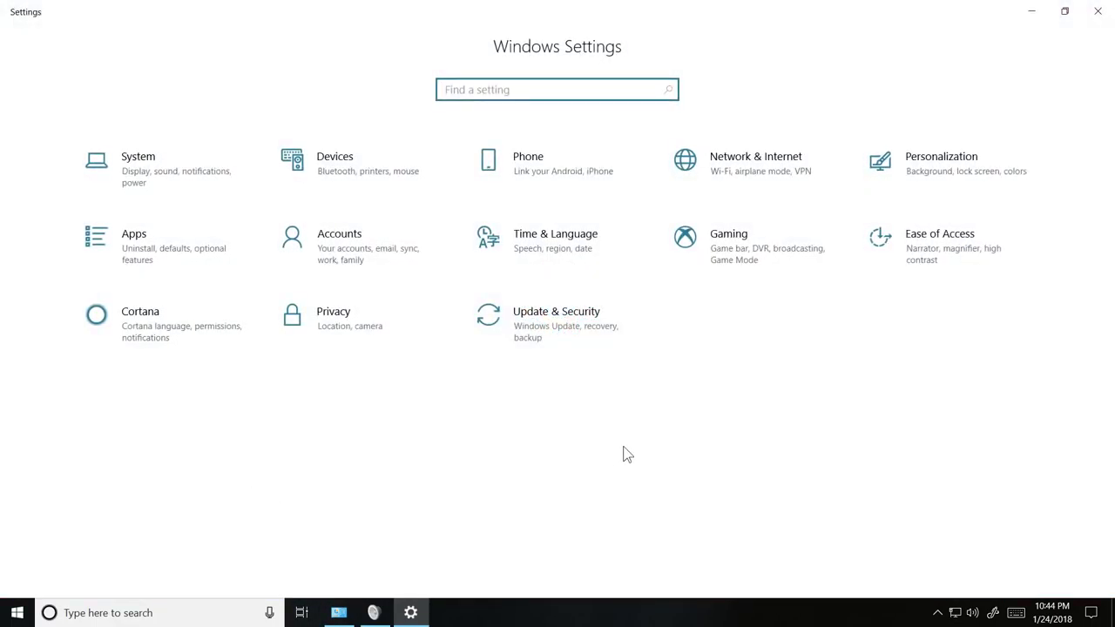
type("sy")
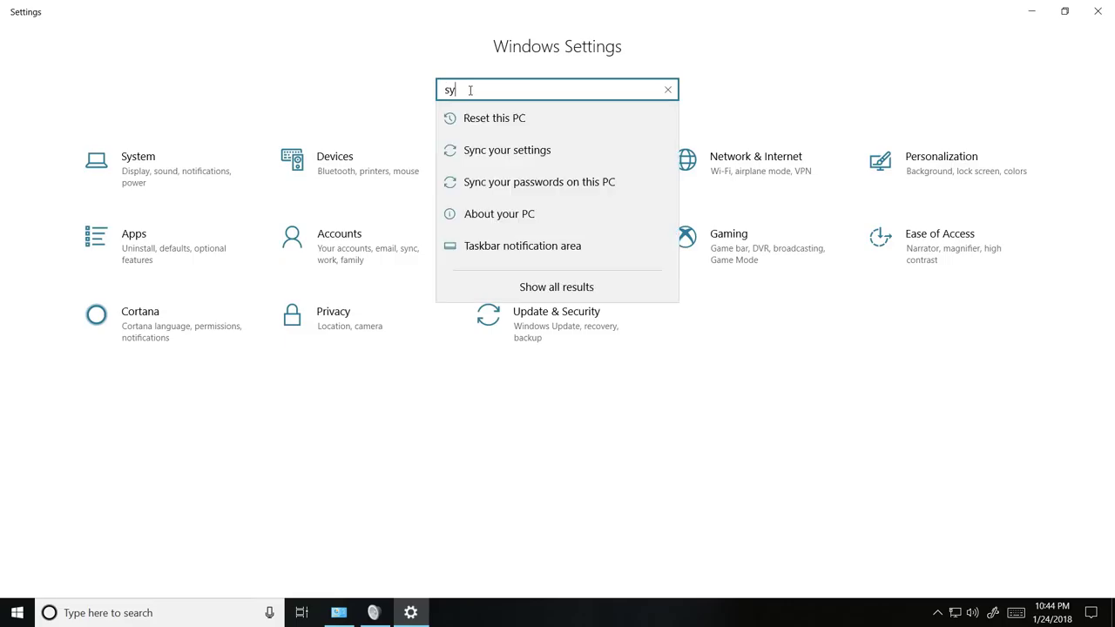
type("nc")
left_click(549, 289)
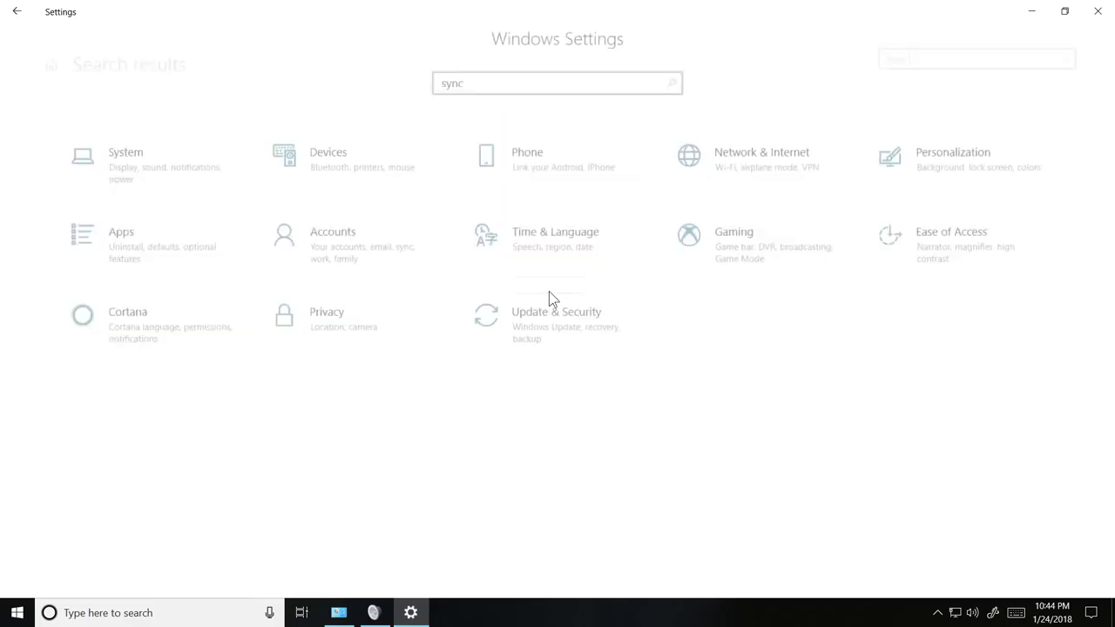
Search Settings for 'timeline', view the Activity history privacy page, then close Settings
left_click(17, 11)
type("timeline")
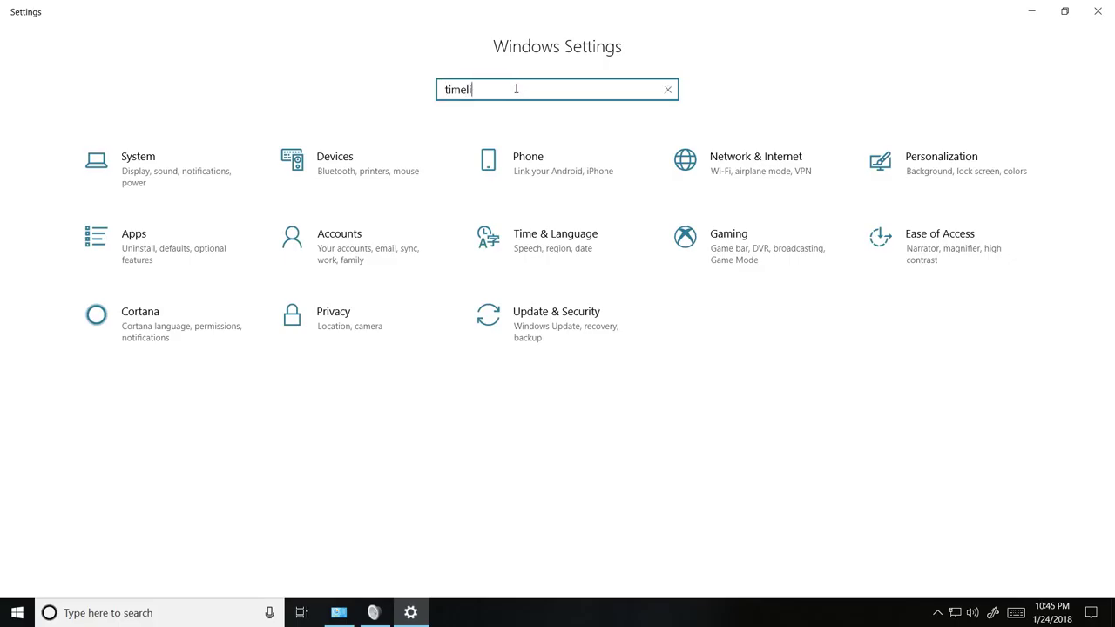
left_click(517, 122)
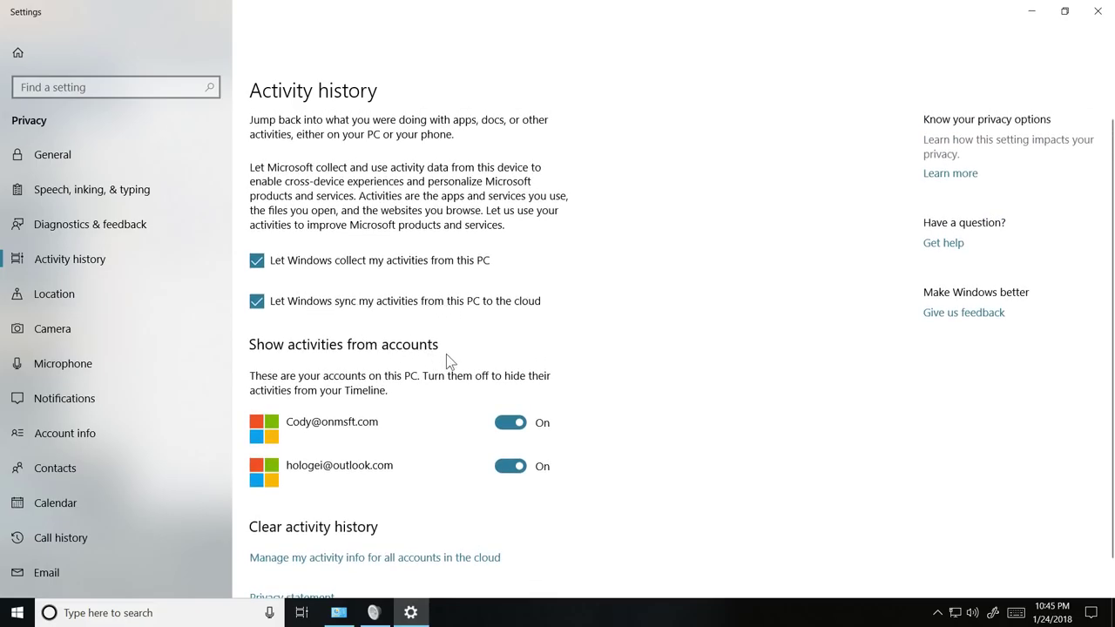
left_click(1098, 10)
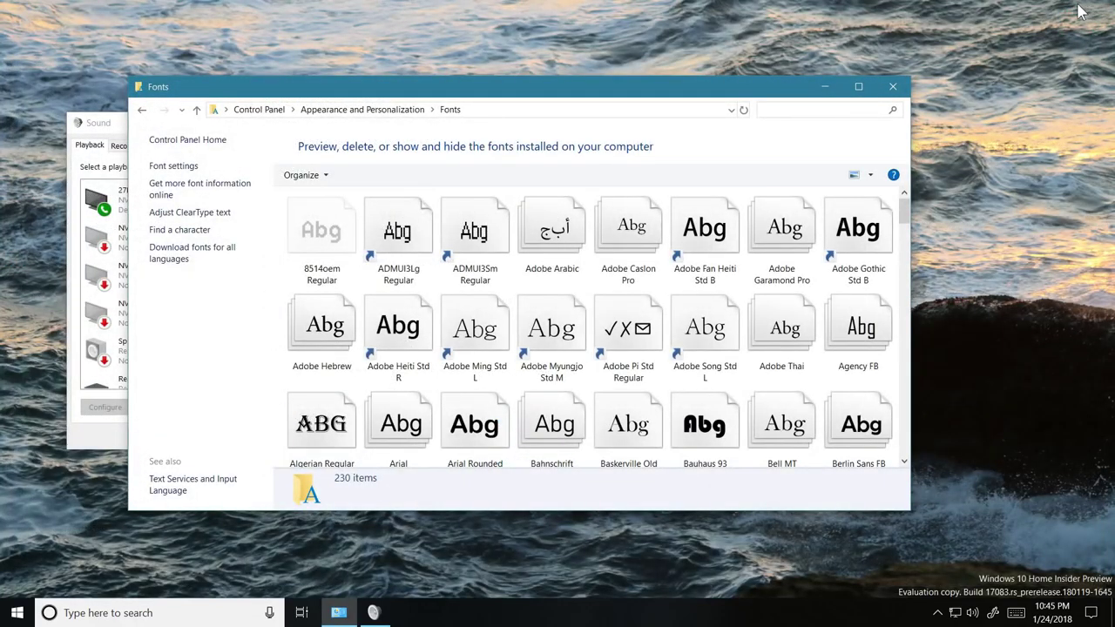
Close the Fonts and Sound windows and check notifications in Action Center
left_click(878, 90)
left_click(323, 122)
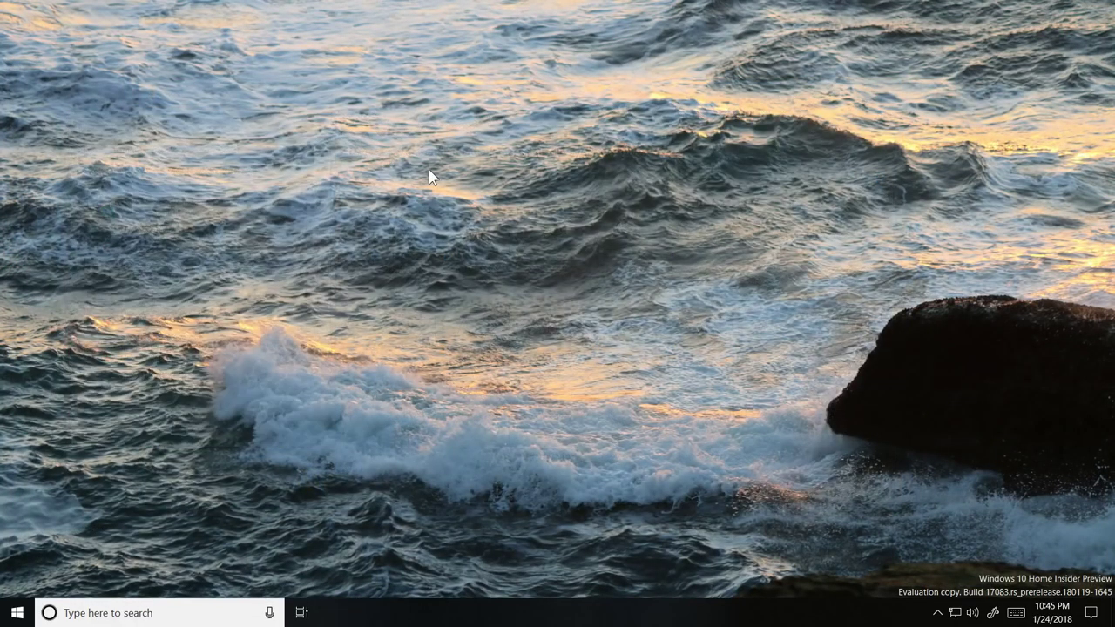
left_click(1091, 613)
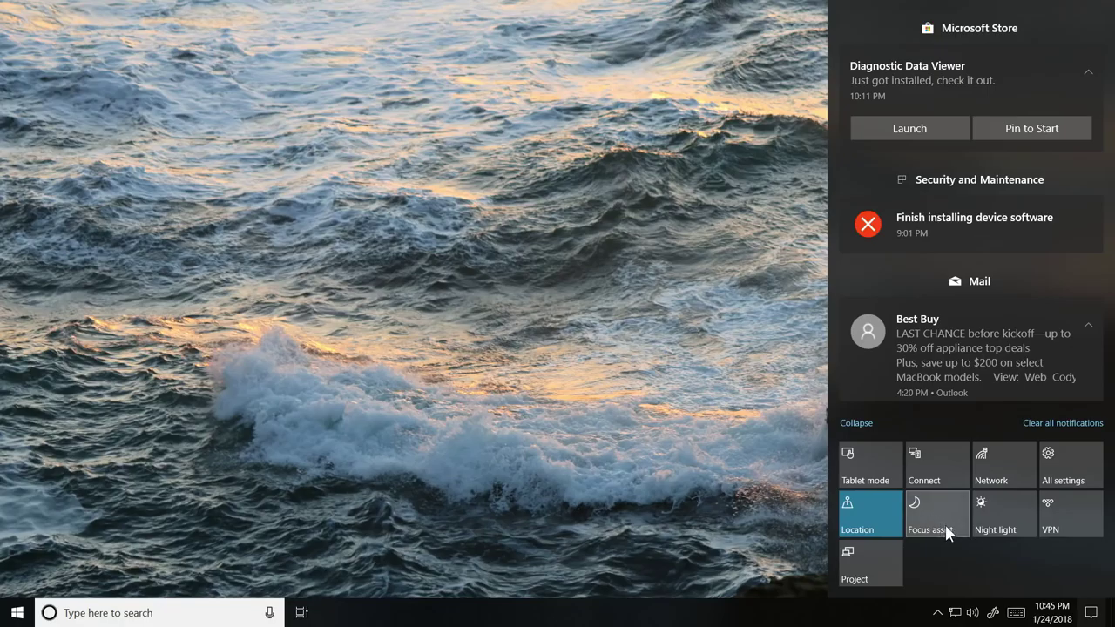
Keep focus assist set to Off from the Action Center icon menu
right_click(1091, 613)
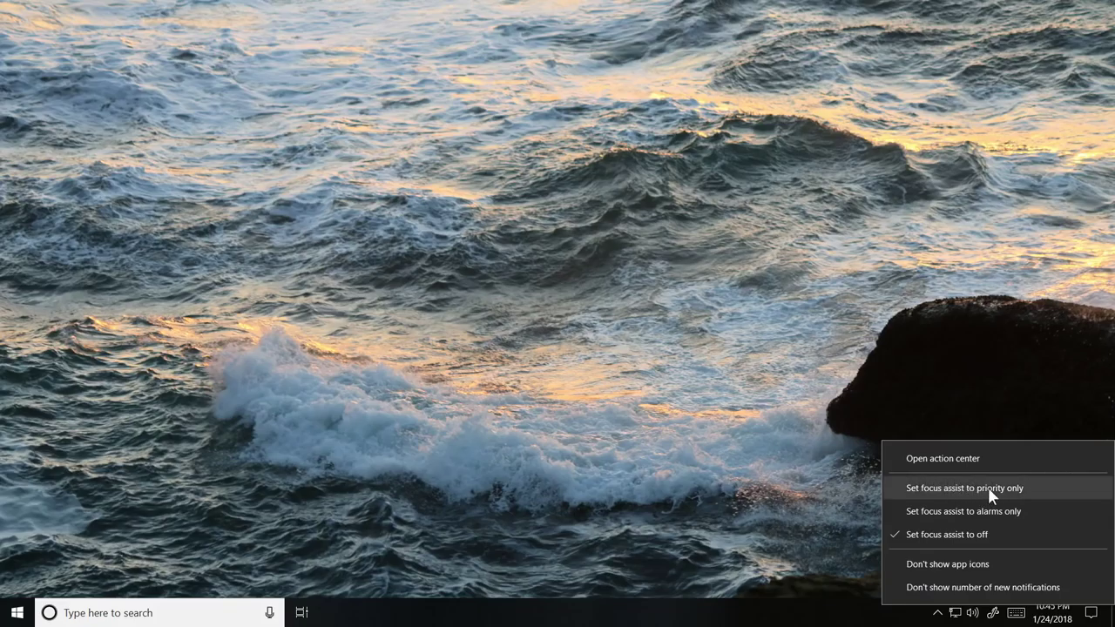
left_click(1036, 533)
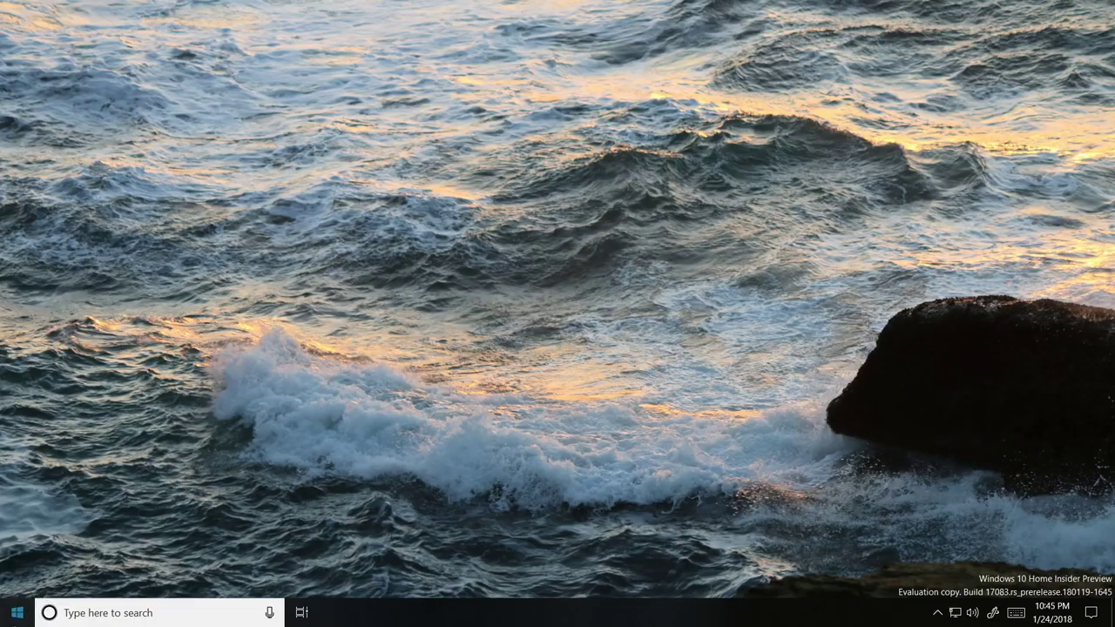
left_click(17, 613)
Find Bahnschrift via 'bahn' in Personalization > Fonts and open its variable font properties
left_click(21, 547)
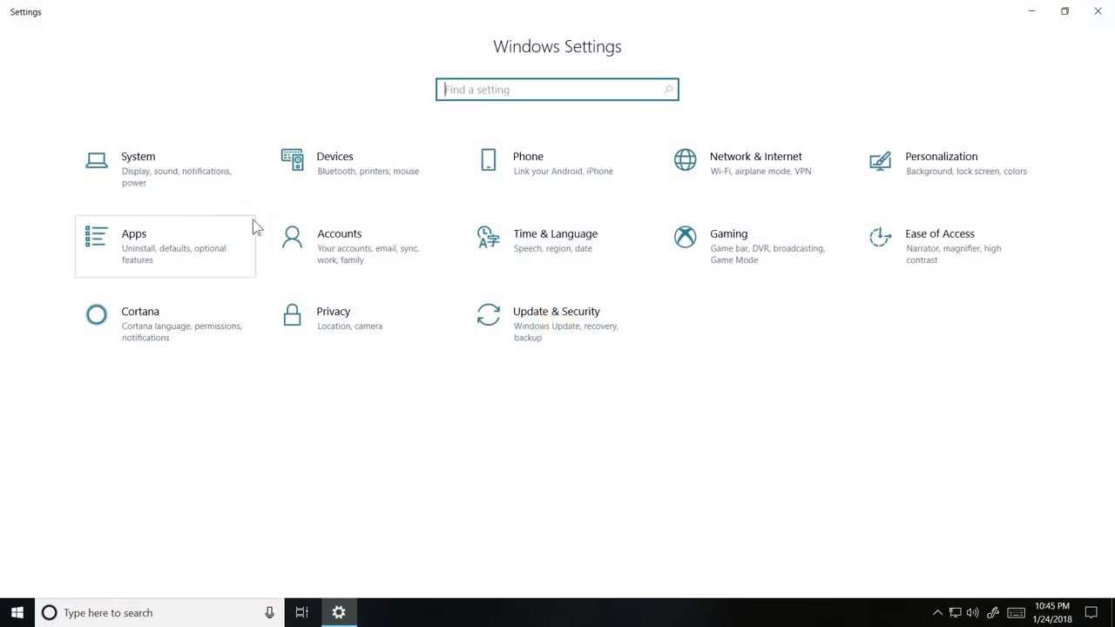
left_click(995, 191)
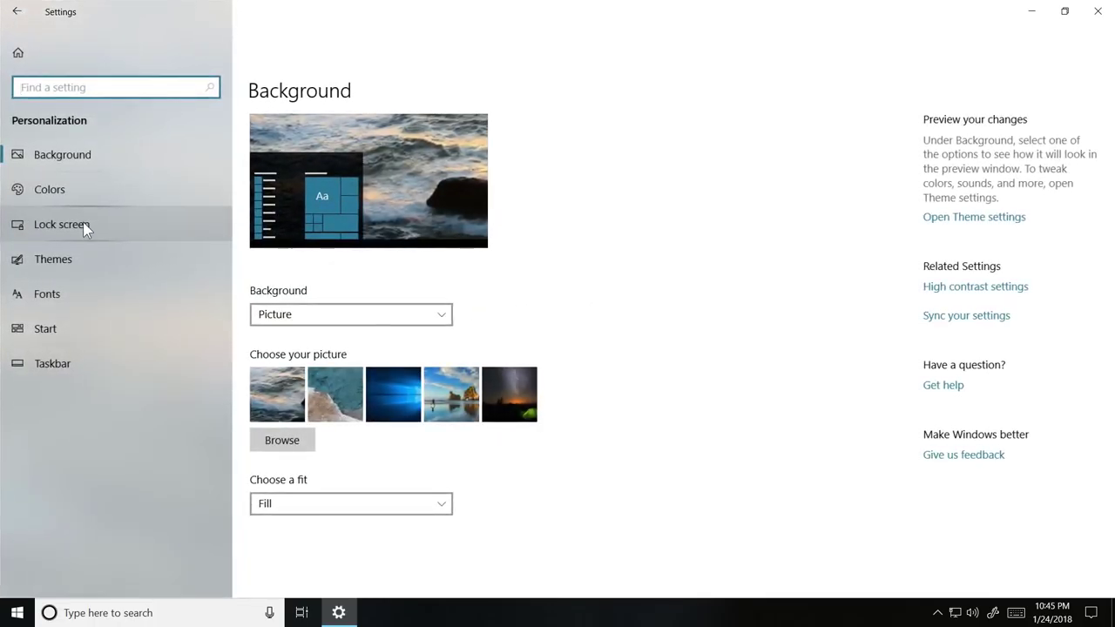
left_click(71, 292)
left_click(312, 206)
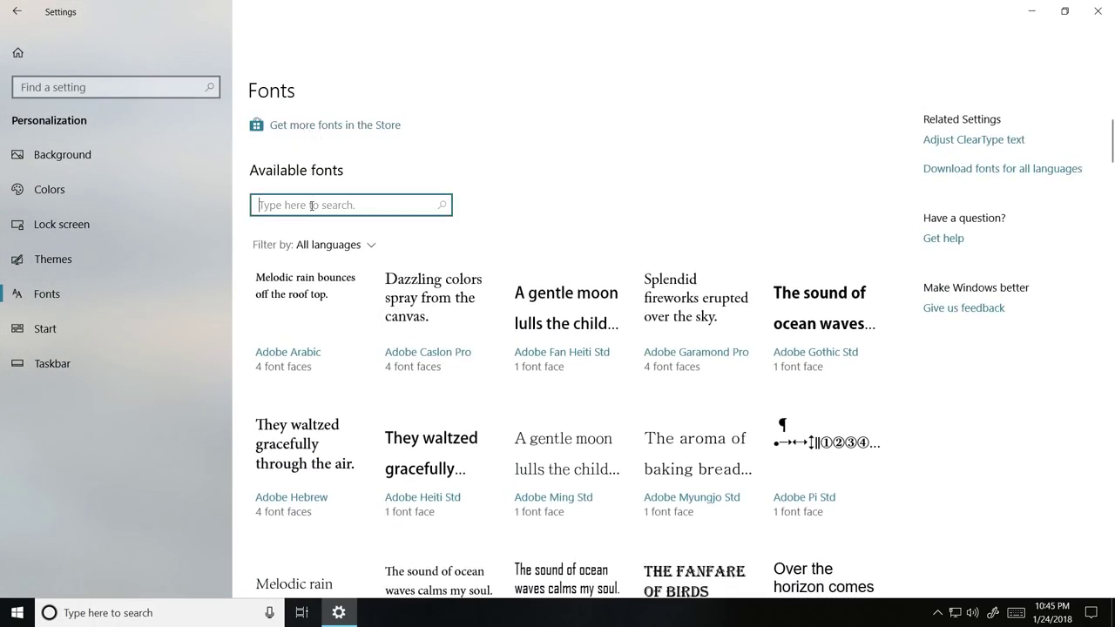
type("bahn")
left_click(270, 308)
scroll(266, 305, "down", 10)
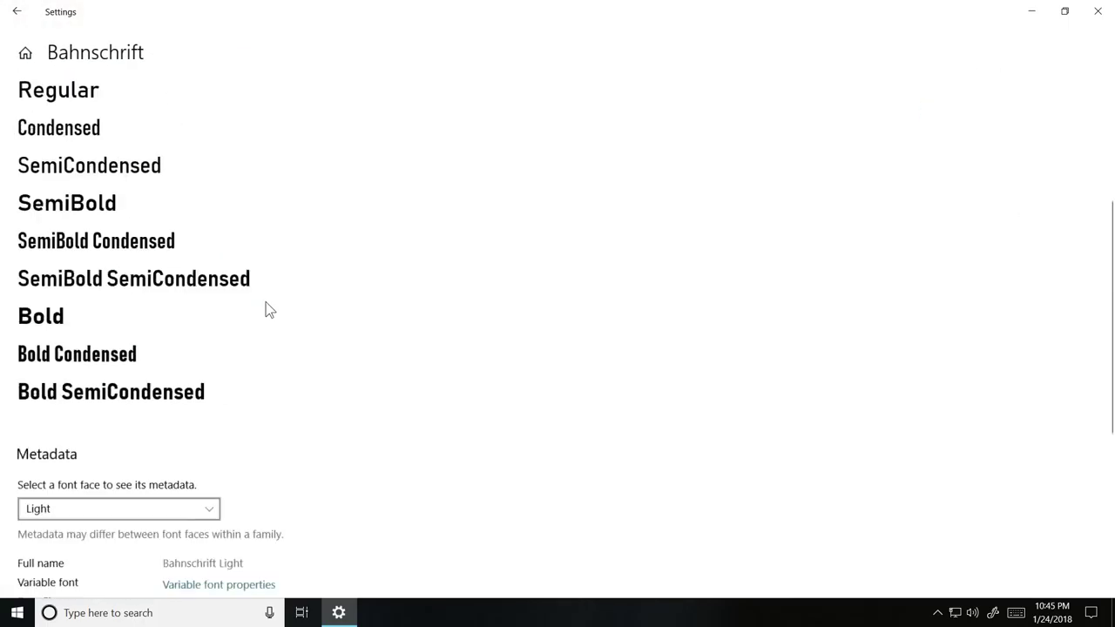
left_click(190, 348)
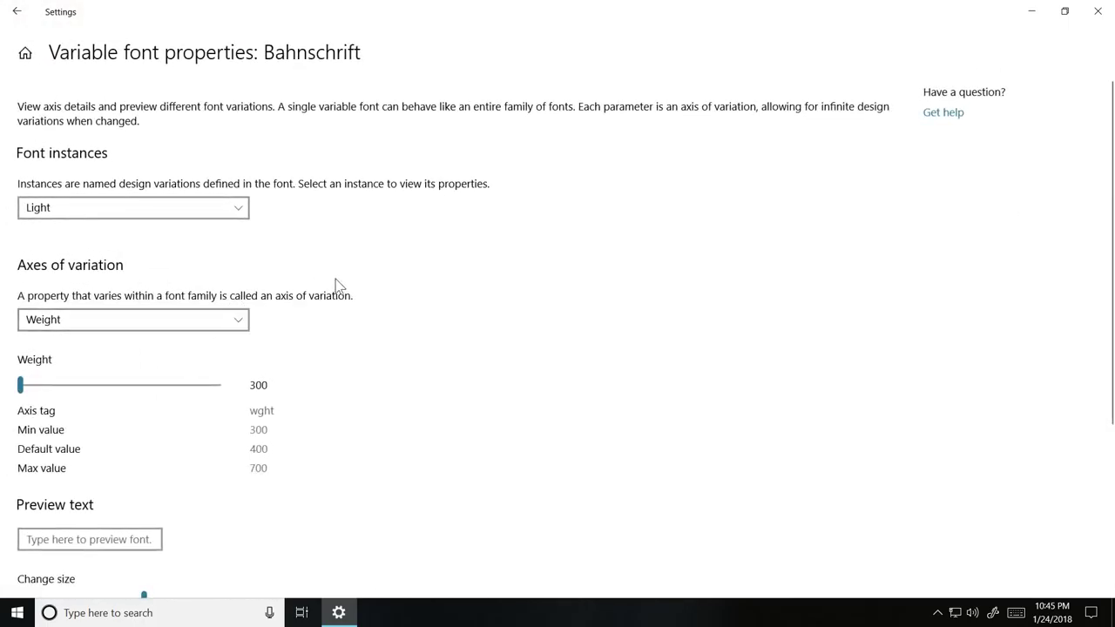
Preview Bahnschrift at narrowest width, then weight 700 at maximum preview size
scroll(348, 283, "down", 3)
left_click(146, 162)
left_click(122, 182)
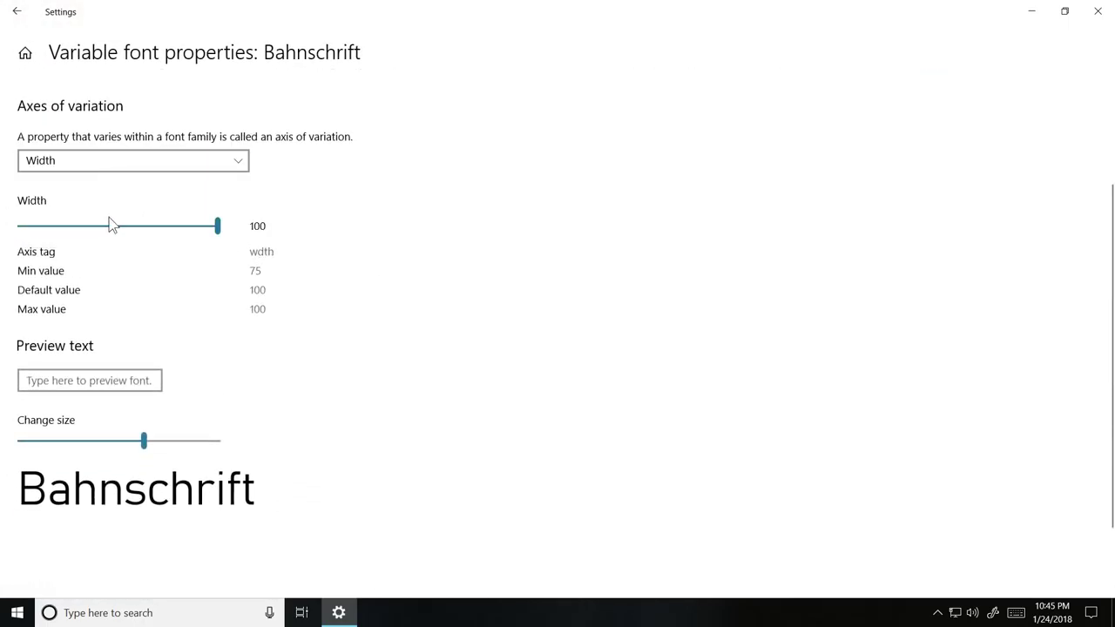
left_click_drag(107, 223, 218, 225)
left_click(108, 162)
left_click(99, 139)
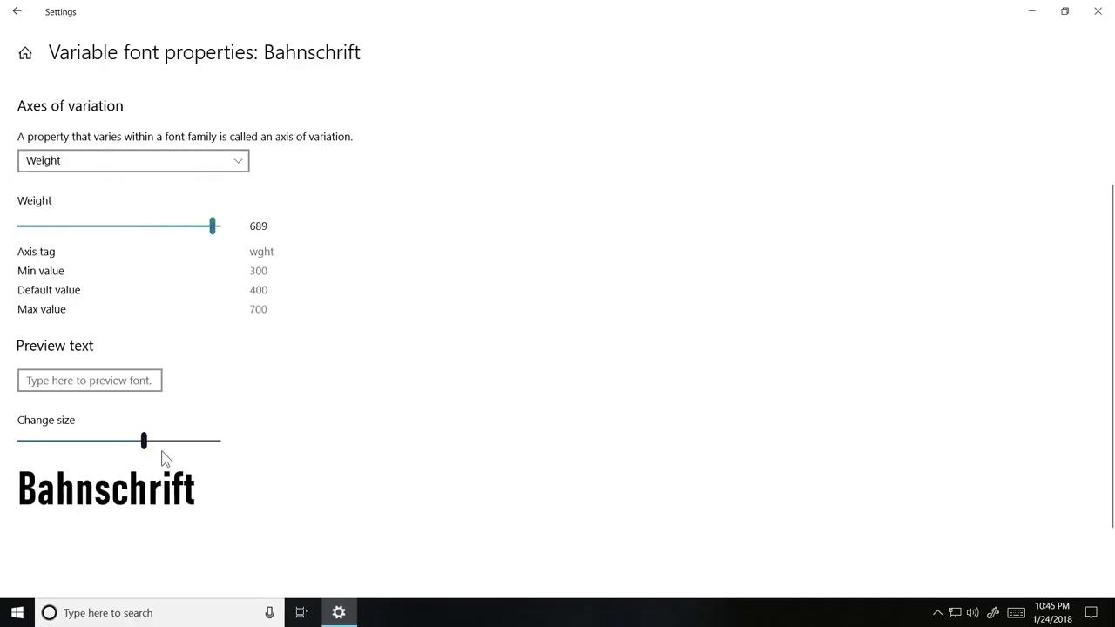
left_click_drag(145, 441, 217, 440)
left_click_drag(216, 226, 331, 312)
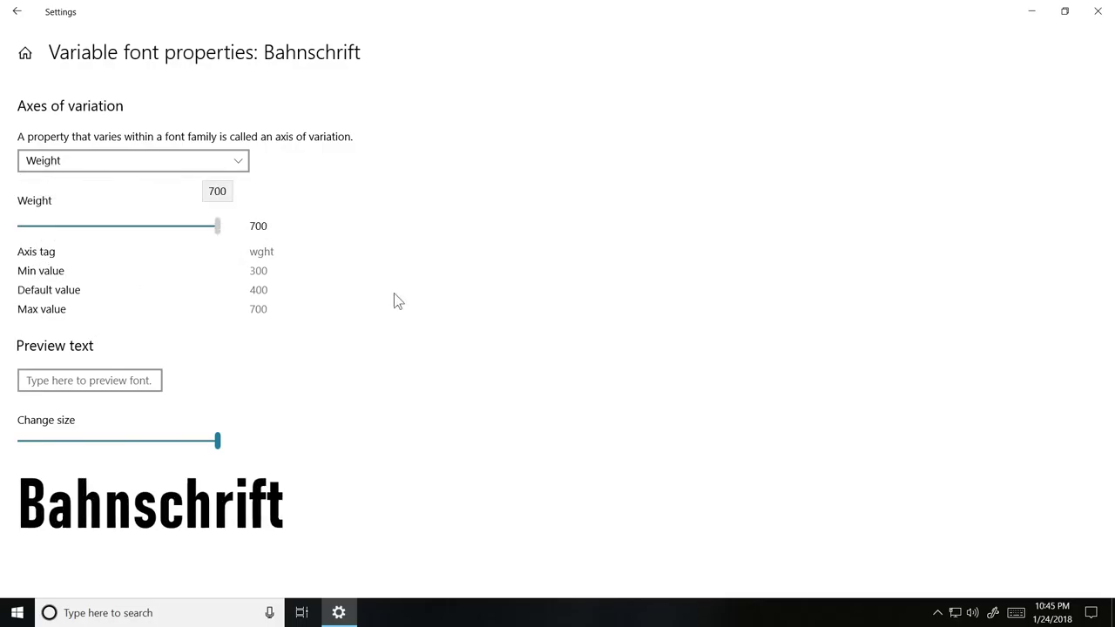
left_click_drag(540, 228, 594, 5)
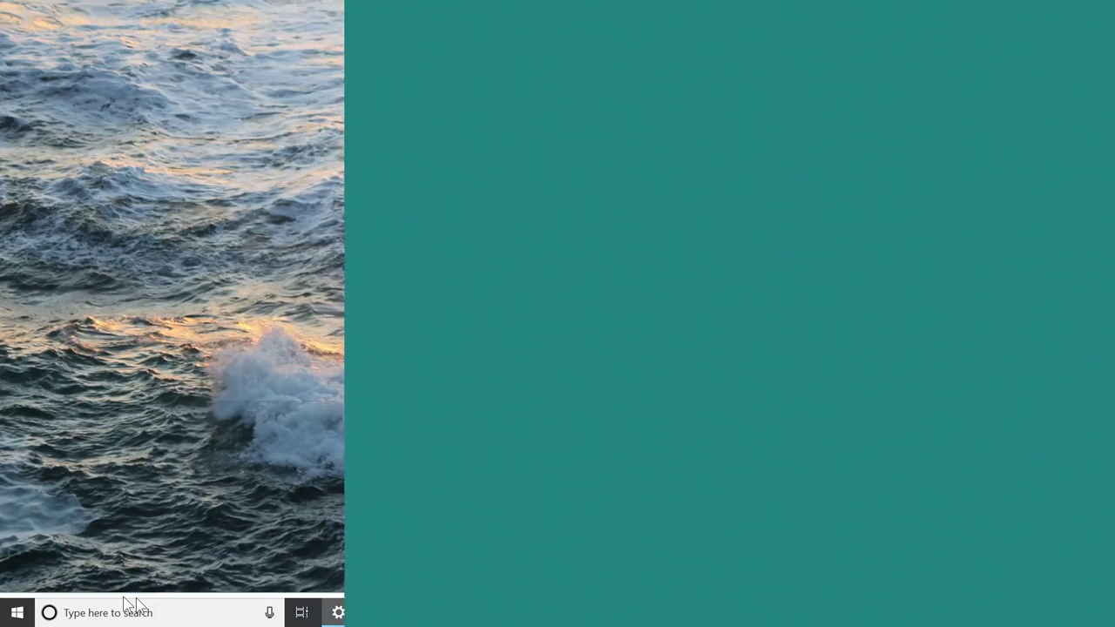